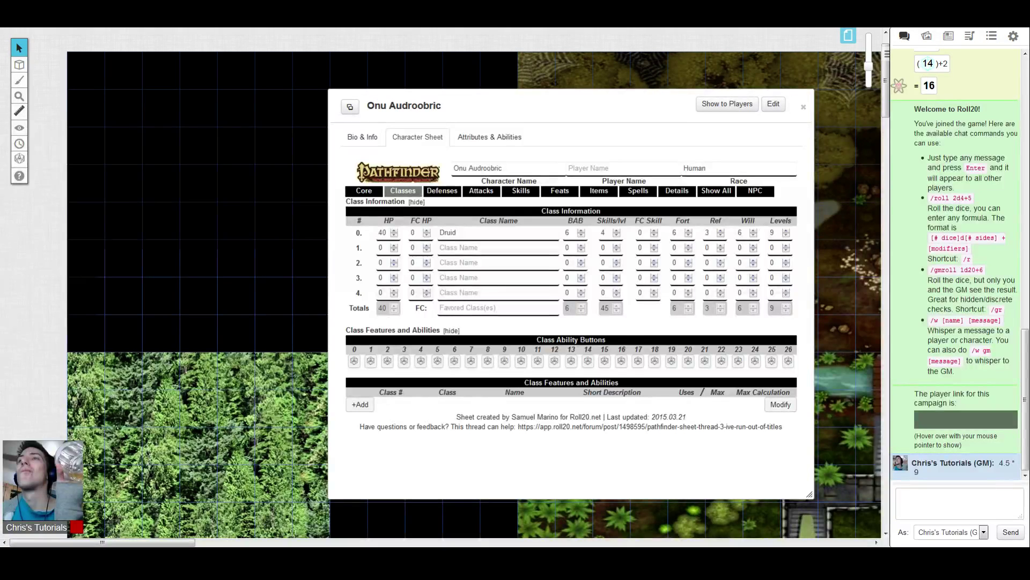
- Review the HP entry for the Druid class in the character sheet's class information
left_click_drag(368, 233, 390, 233)
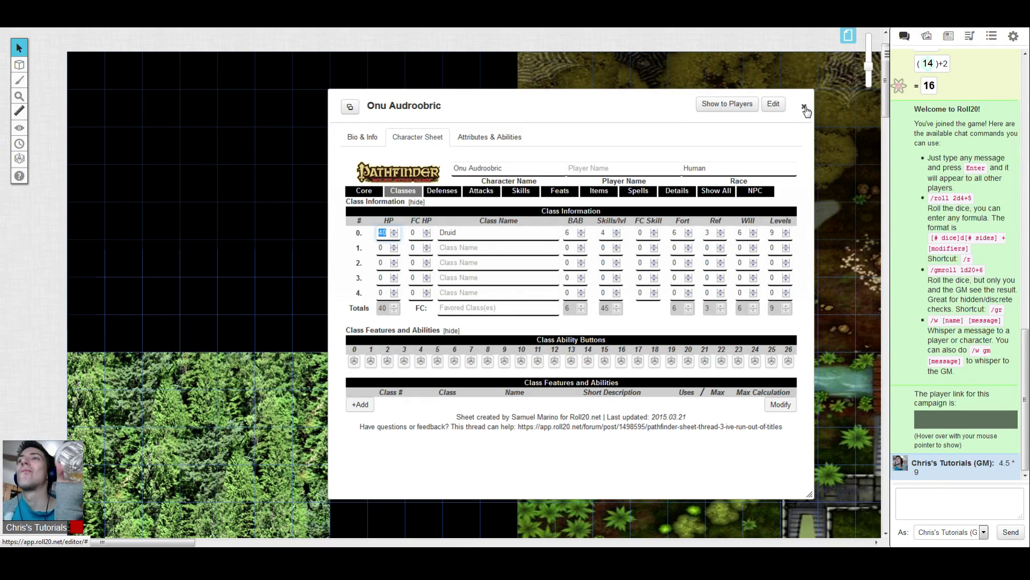
left_click(441, 232)
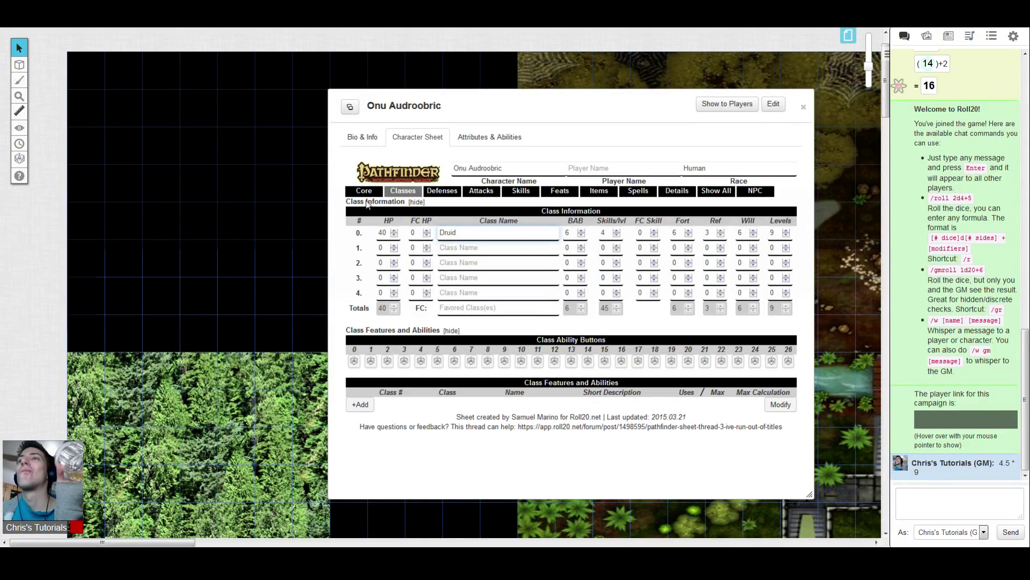
double_click(388, 232)
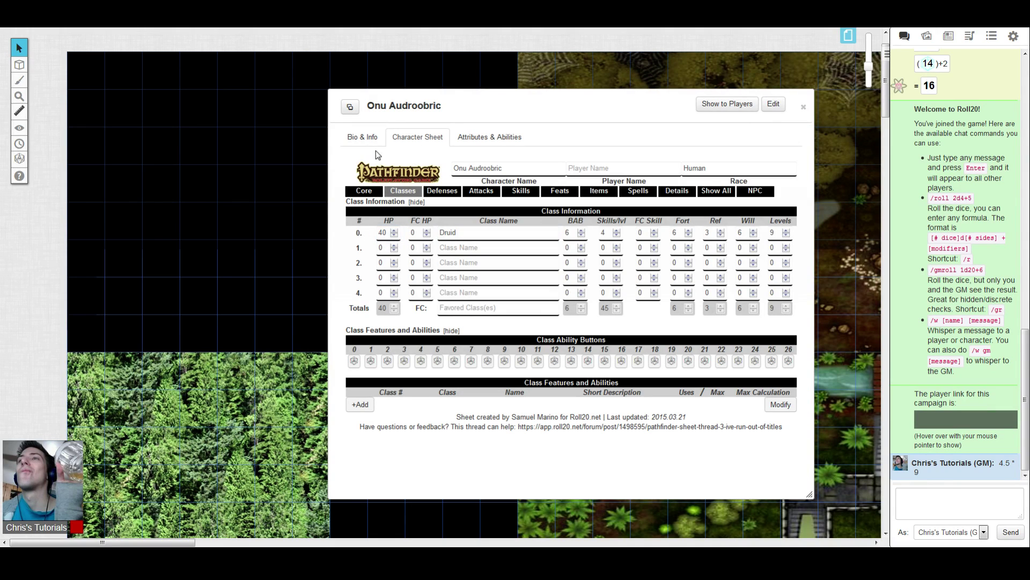
double_click(384, 232)
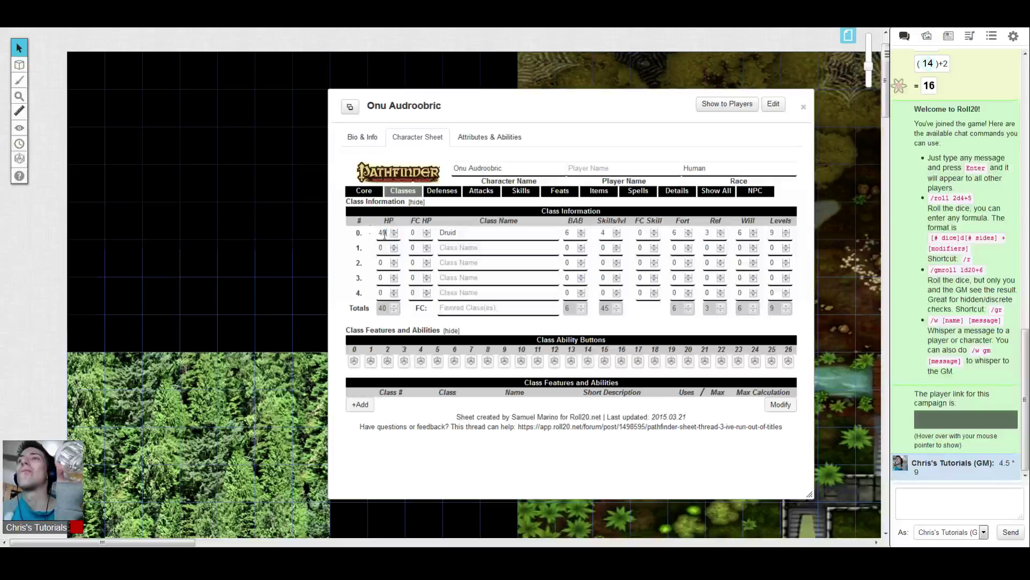
double_click(513, 234)
double_click(388, 234)
left_click_drag(387, 233, 375, 236)
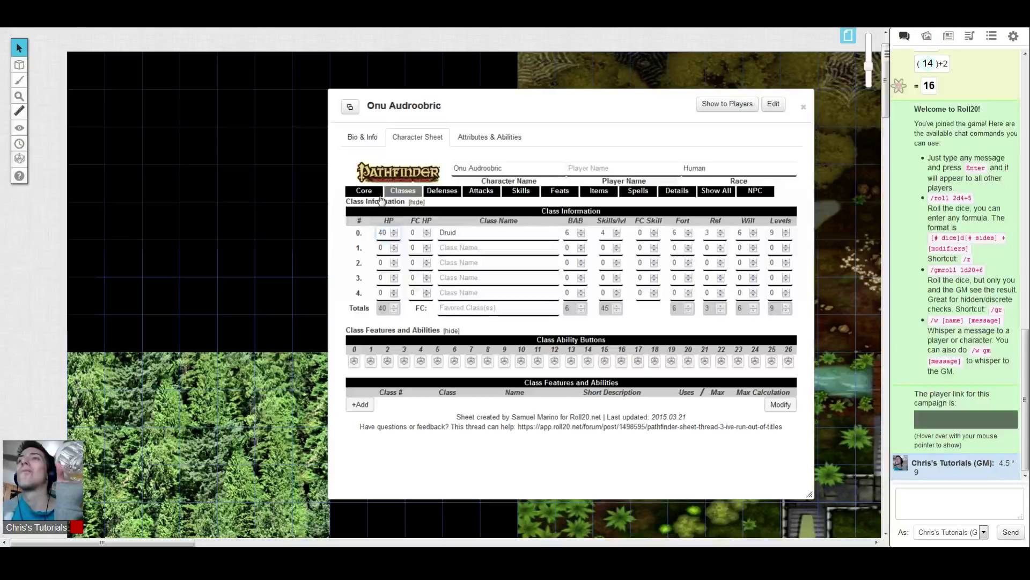
- Examine the complete Max HP formula in the core Health and Wounds section of the character sheet
left_click(364, 191)
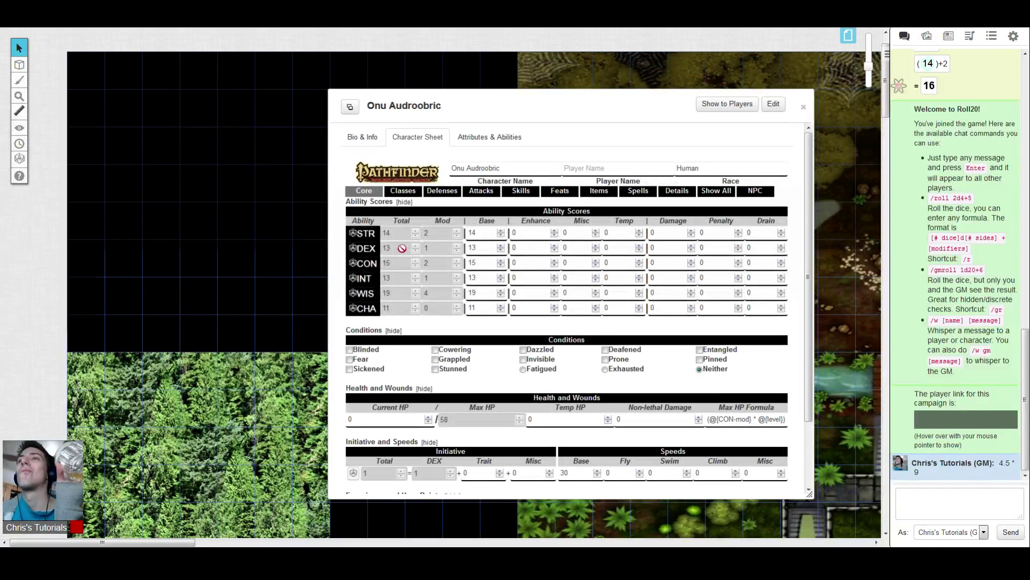
left_click_drag(714, 419, 798, 416)
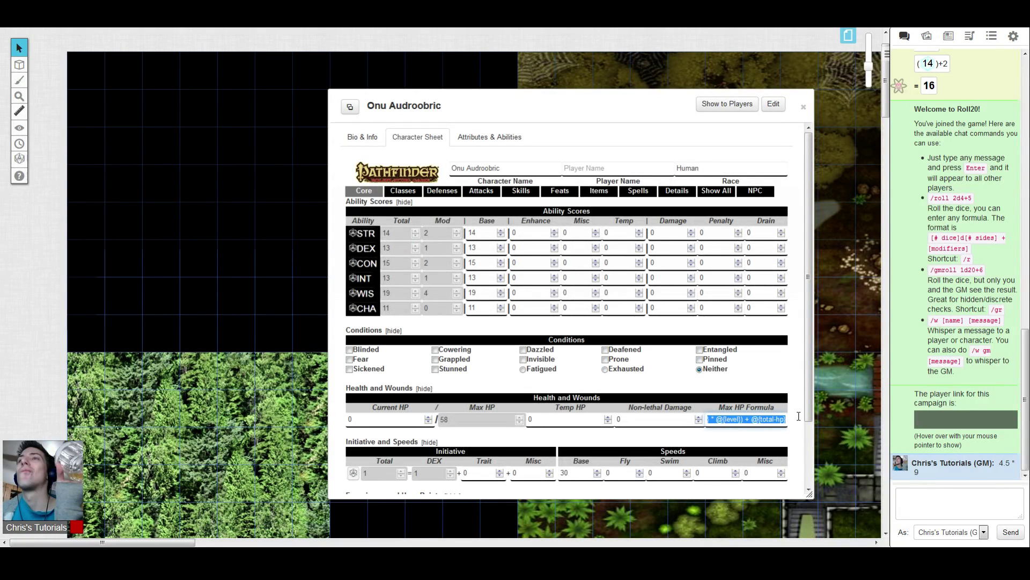
left_click(785, 421)
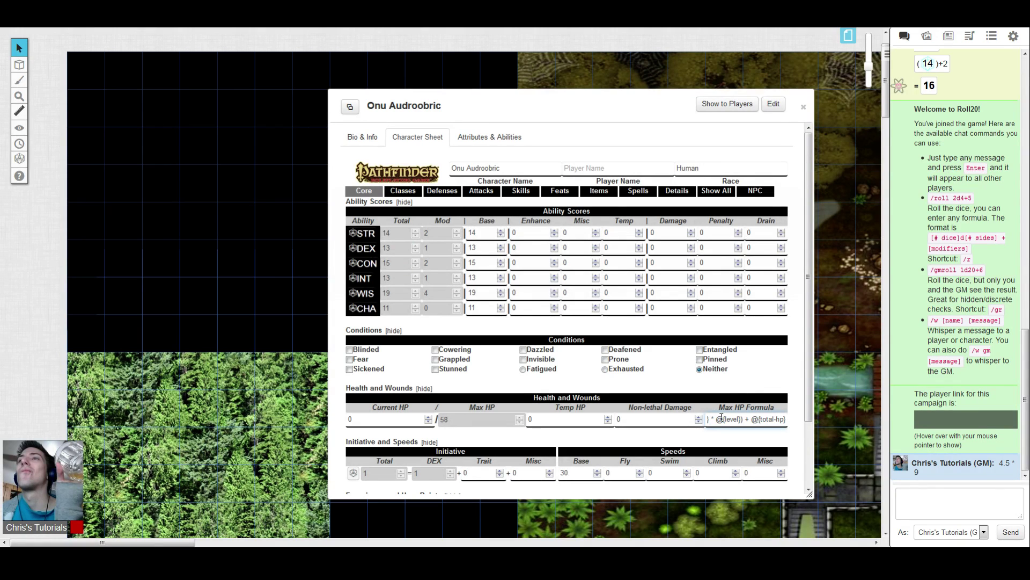
left_click_drag(769, 419, 708, 419)
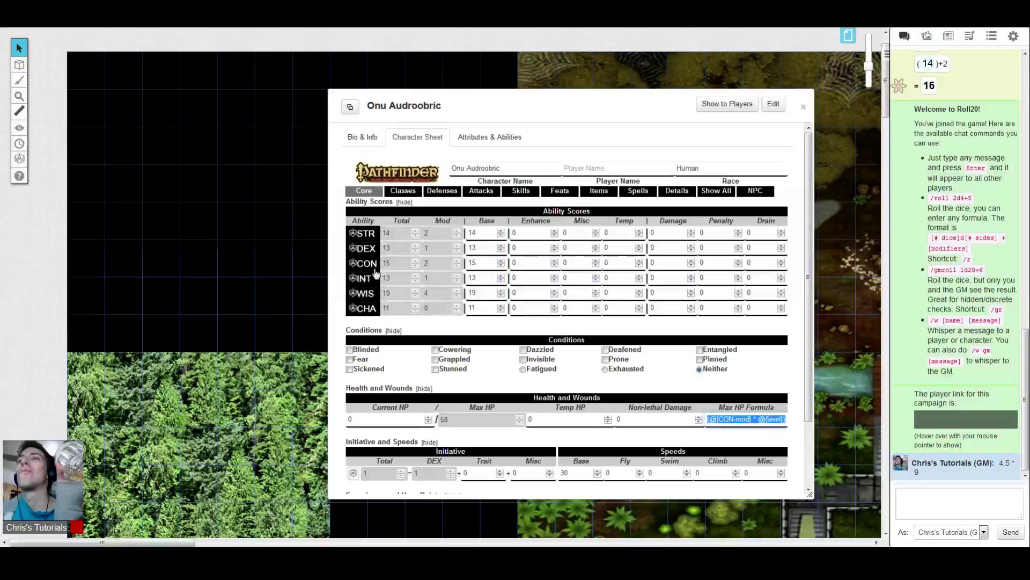
left_click(720, 421)
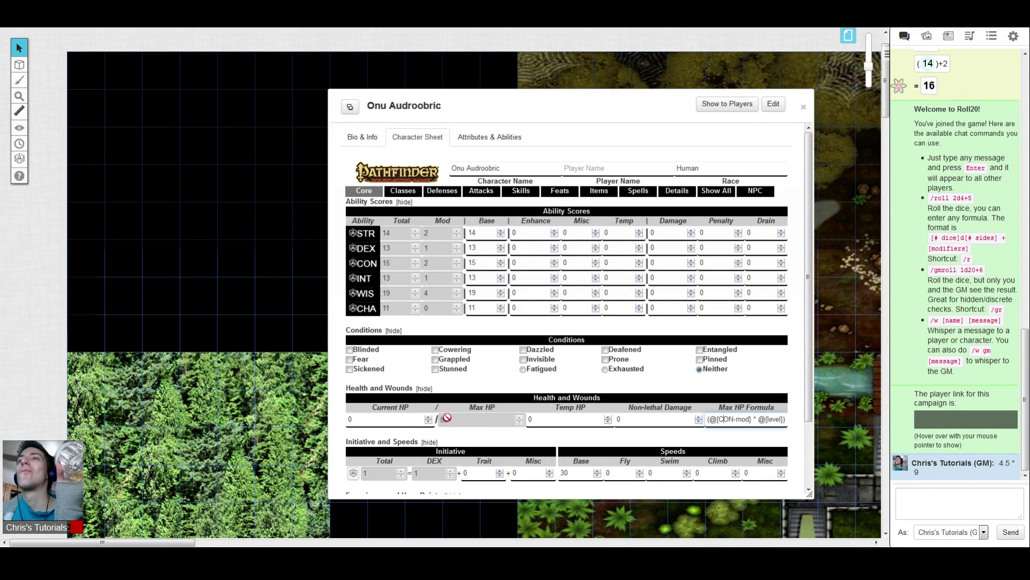
- Check the Druid's HP and Levels entries that feed the Max HP formula, and close the character sheet
left_click(403, 191)
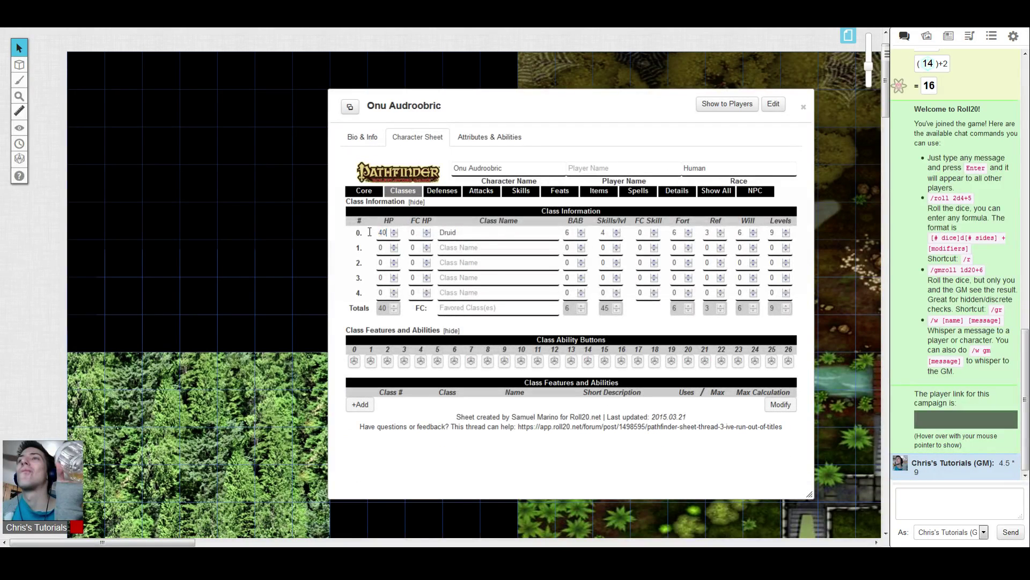
key("ctrl+a")
double_click(778, 231)
double_click(384, 230)
left_click(779, 230)
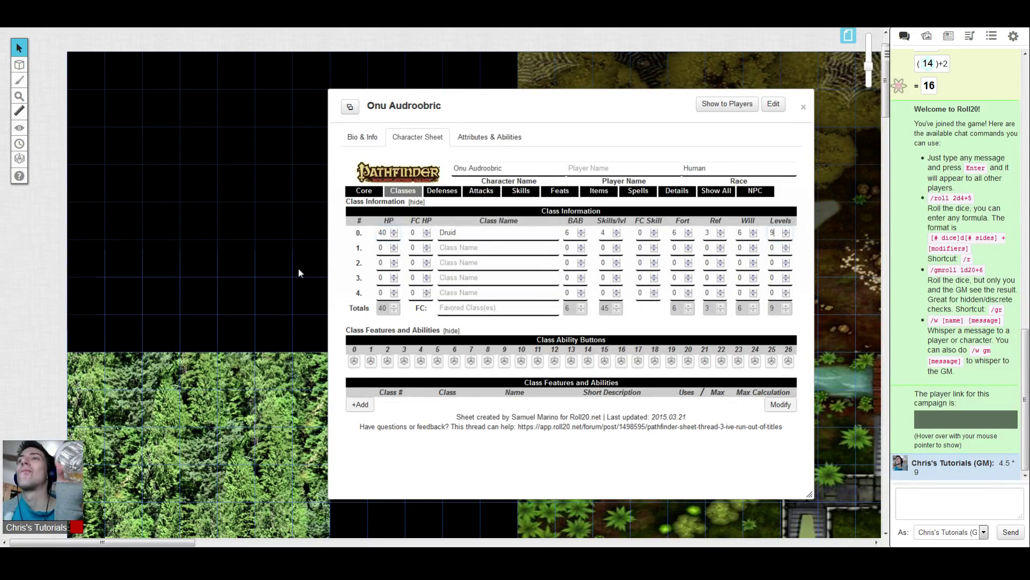
double_click(388, 231)
left_click(779, 230)
left_click(363, 192)
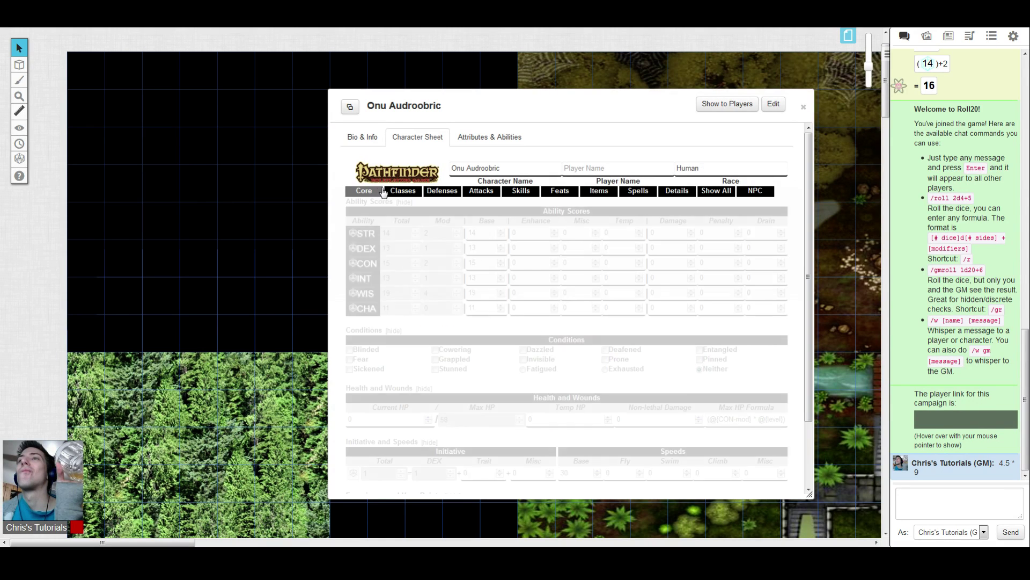
left_click(403, 191)
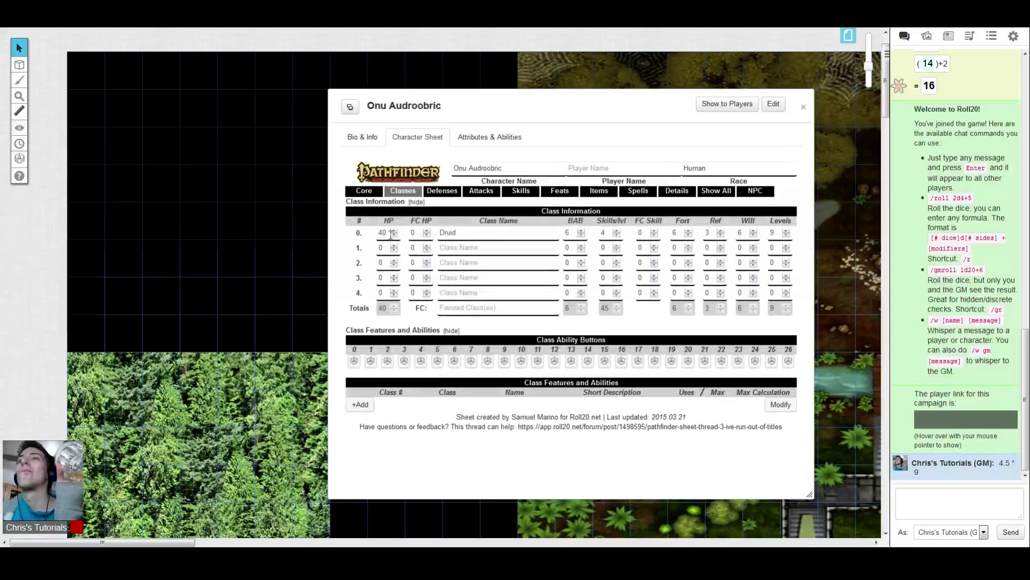
double_click(382, 232)
left_click(364, 191)
left_click(803, 107)
- Place Onu Audroobric's token from the journal onto the empty map area above the Gallery
scroll(677, 327, "down", 10)
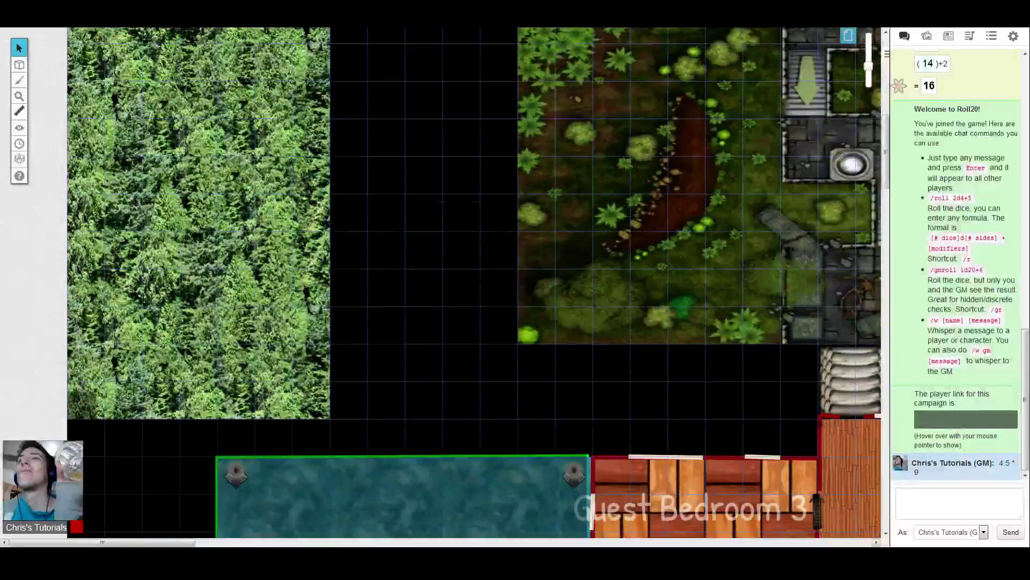
left_click_drag(186, 541, 408, 532)
scroll(639, 322, "down", 3)
scroll(642, 322, "up", 3)
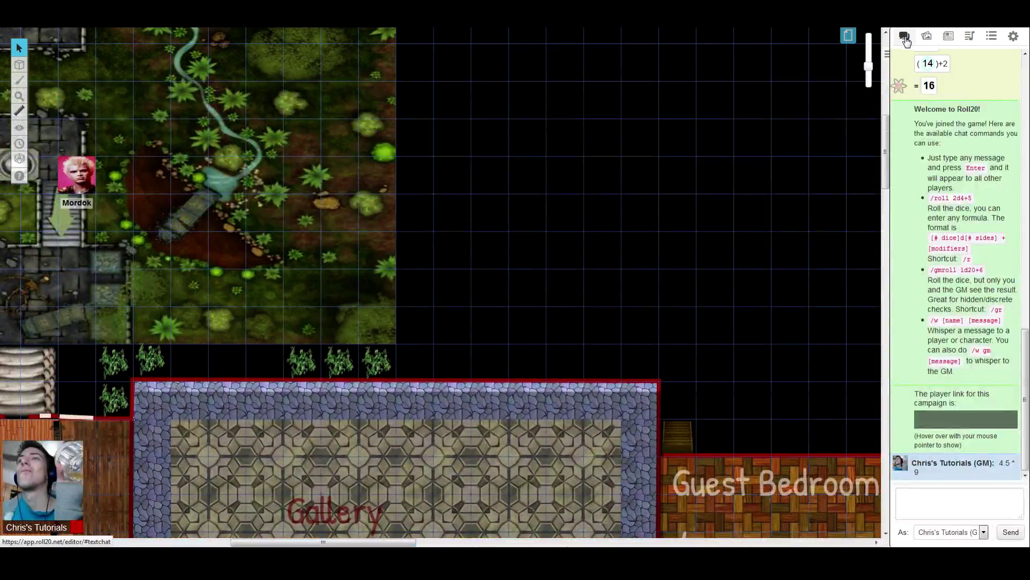
left_click(926, 36)
left_click(948, 36)
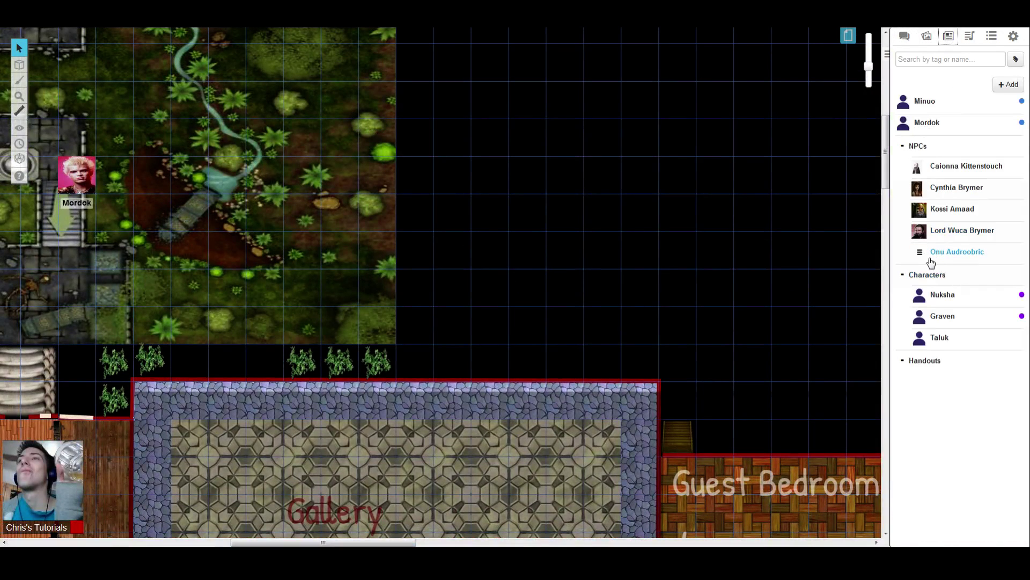
left_click_drag(944, 256, 545, 292)
- Inspect Onu Audroobric's bio and default token settings, and close them without saving changes
left_click(955, 253)
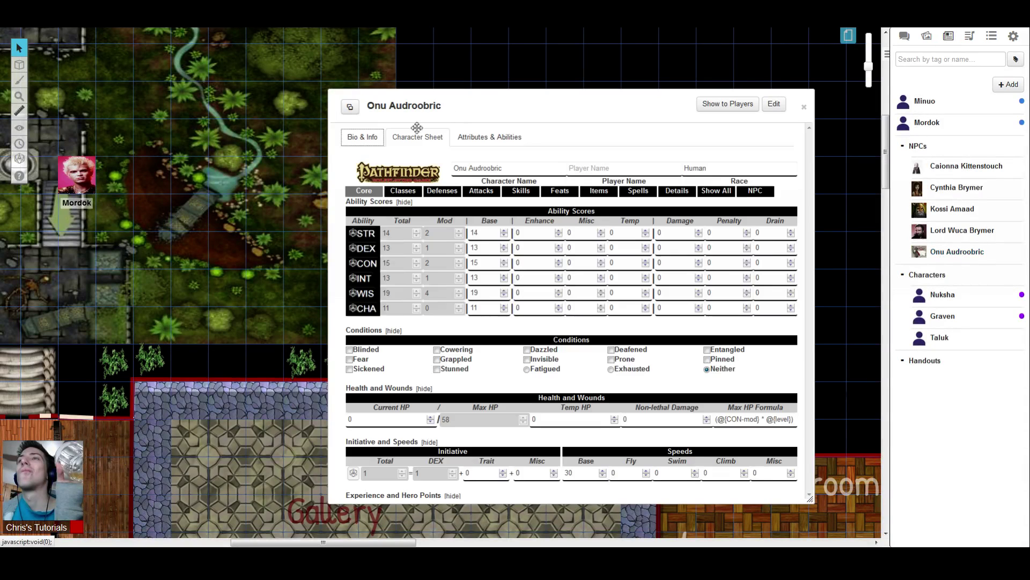
left_click(364, 140)
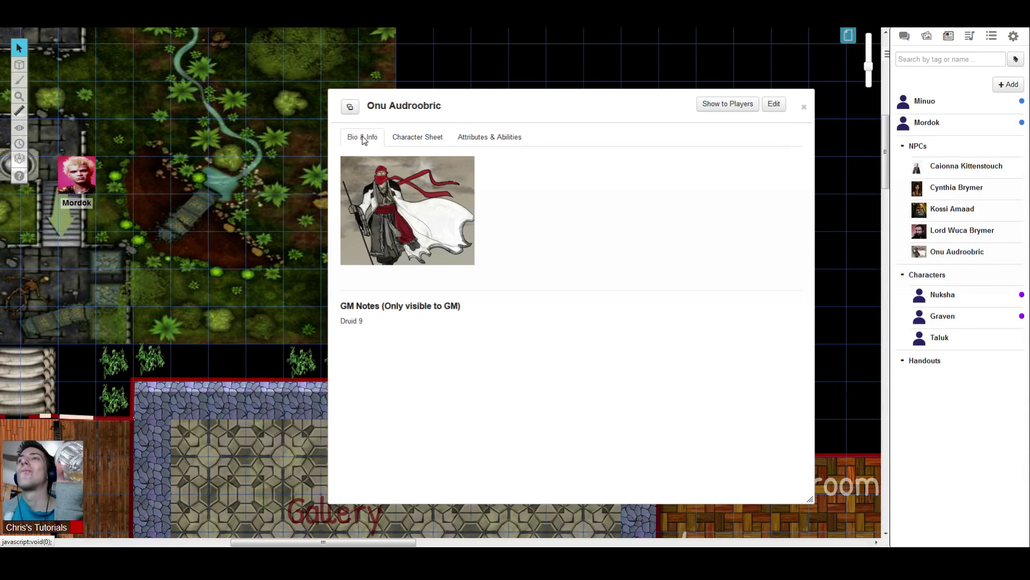
left_click(774, 105)
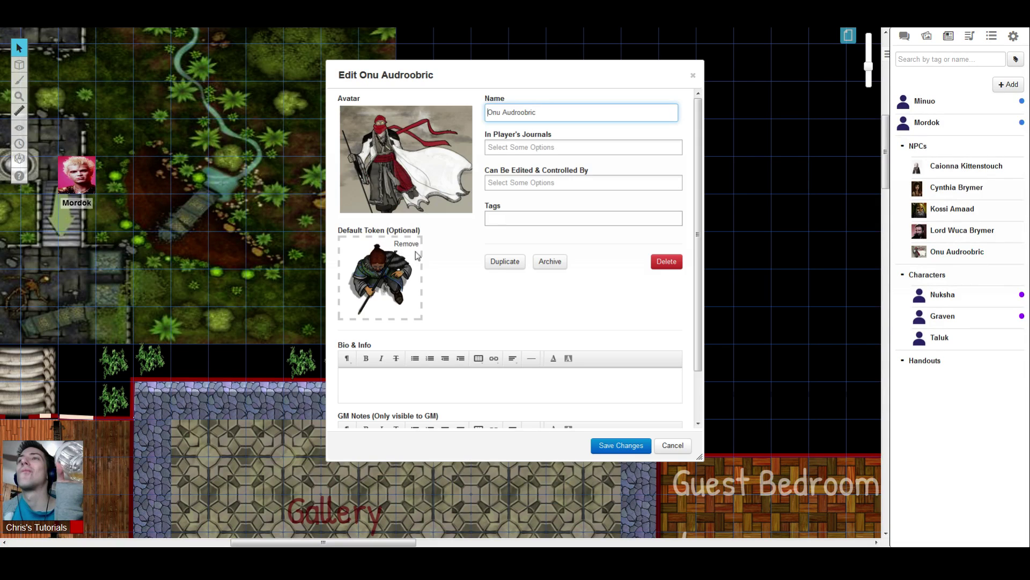
left_click(672, 445)
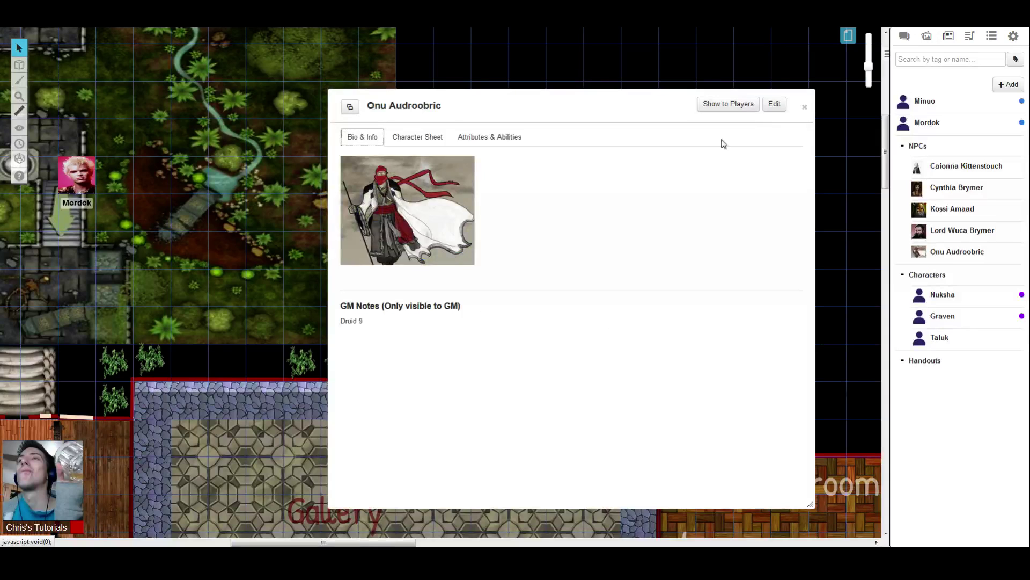
left_click(805, 111)
- Select the placed token and check the values of its status bars
mouse_move(545, 285)
left_mouse_down()
mouse_move(628, 283)
mouse_move(562, 285)
left_mouse_up()
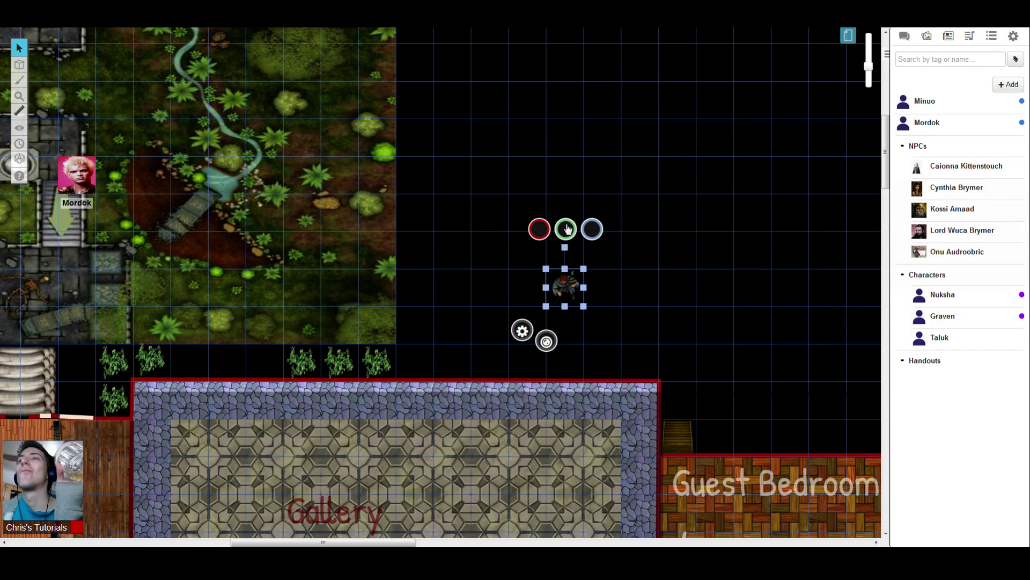
left_click(700, 279)
left_click(565, 287)
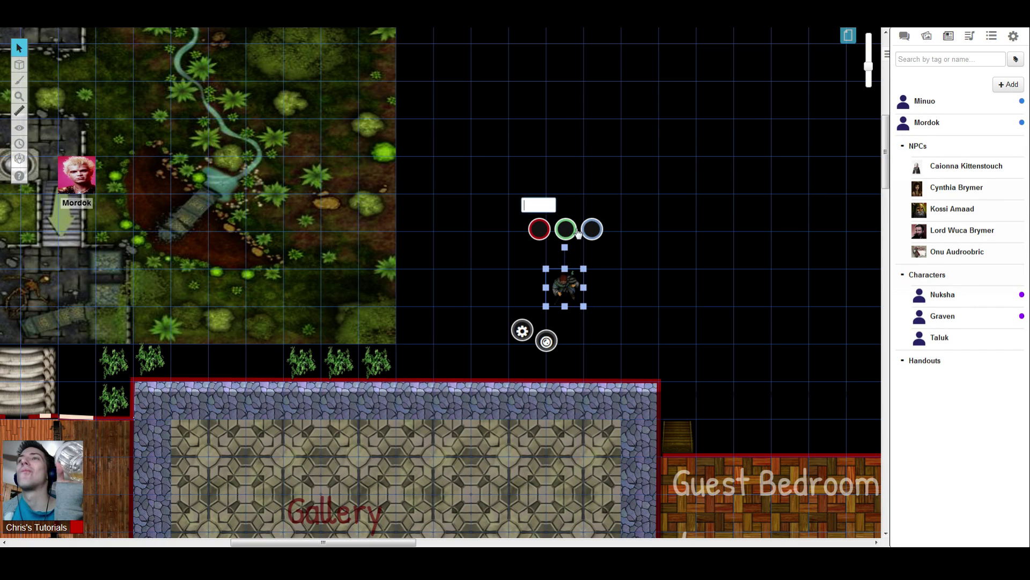
left_click(593, 229)
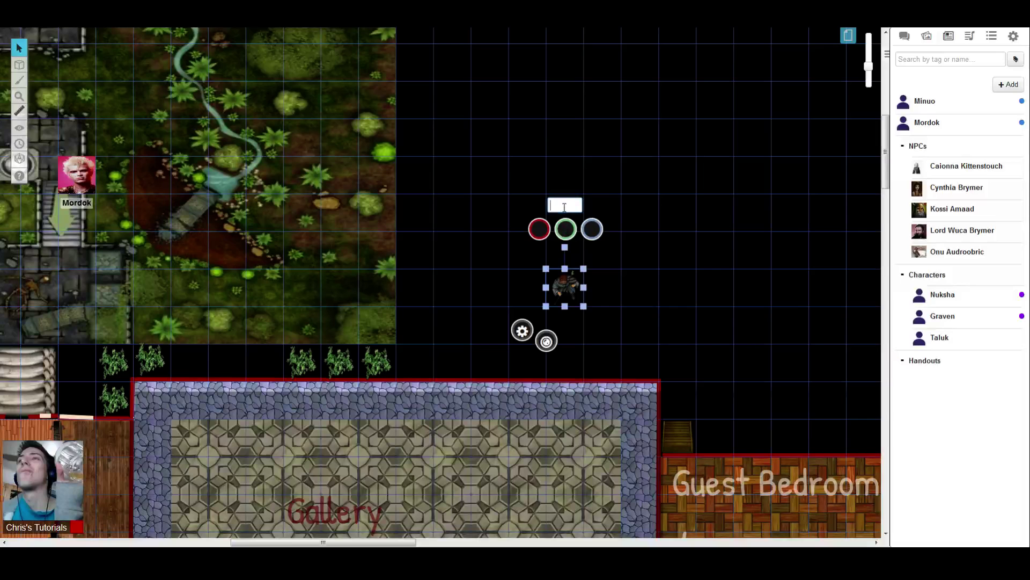
key("Return")
left_click(565, 230)
key("BackSpace")
key("Return")
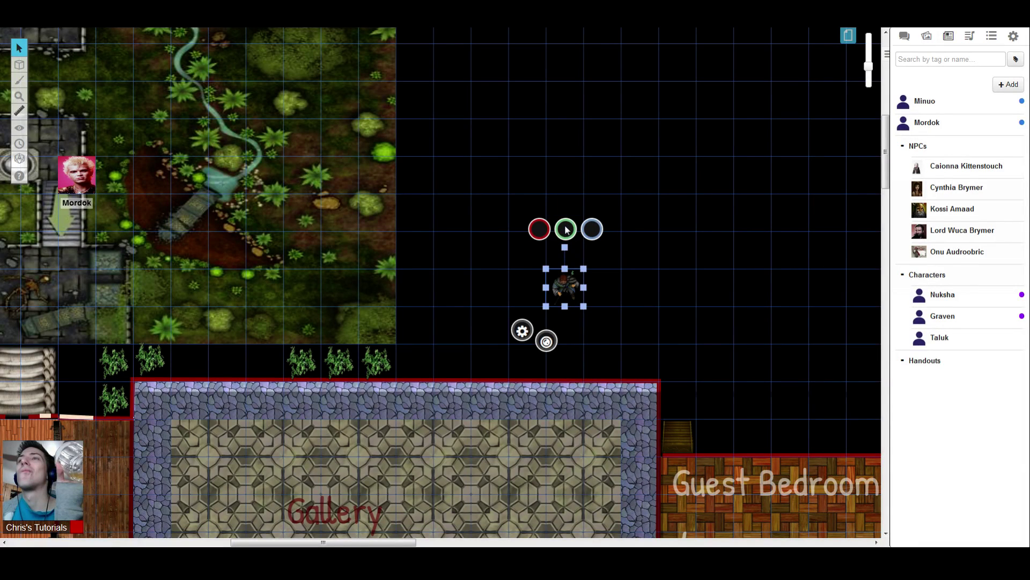
- Make the token represent the character Onu Audroobric, show its nameplate, and save the changes
left_click(522, 331)
left_click_drag(526, 49, 319, 67)
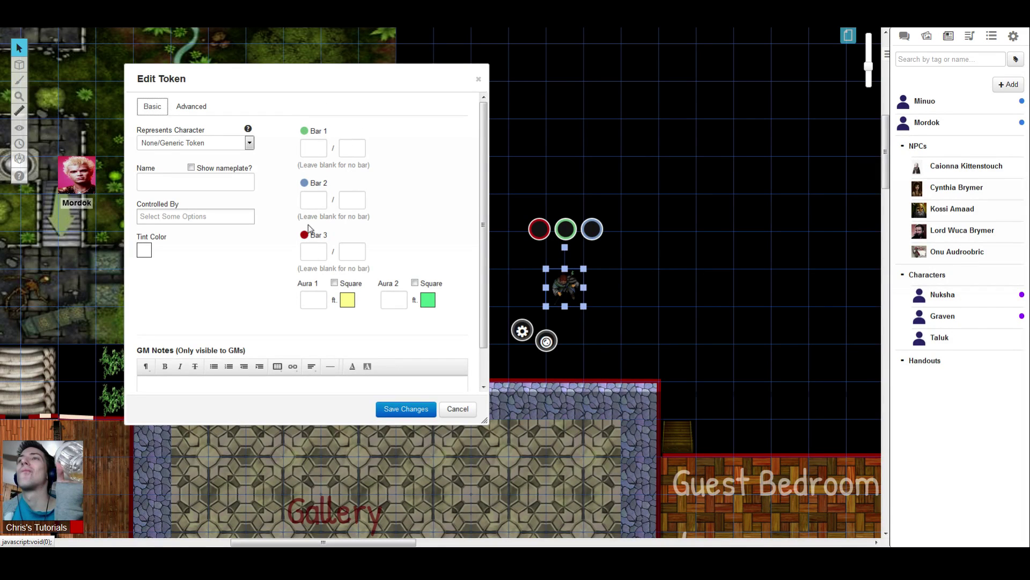
left_click(198, 145)
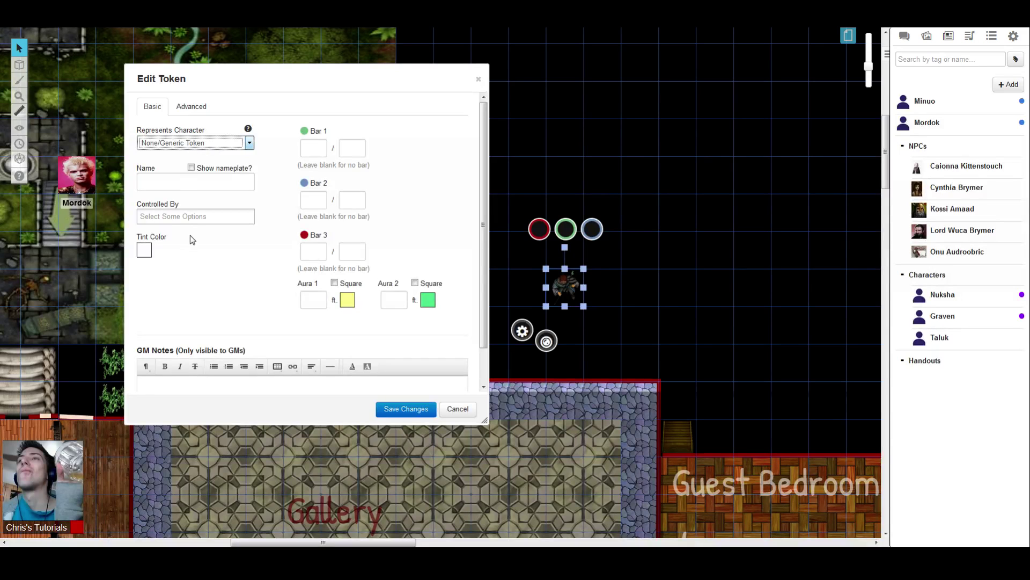
key("o")
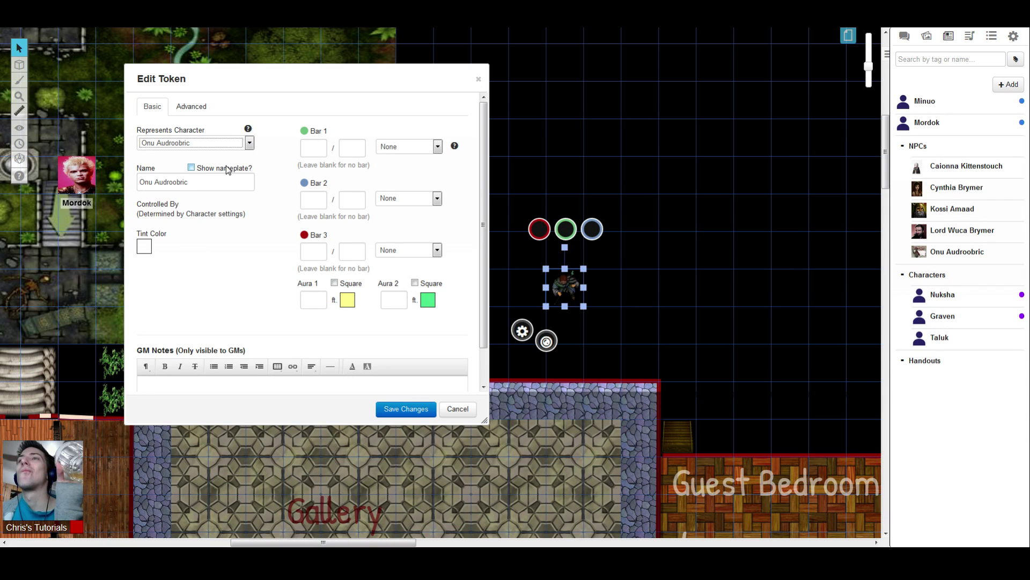
triple_click(171, 188)
left_click_drag(140, 186, 153, 179)
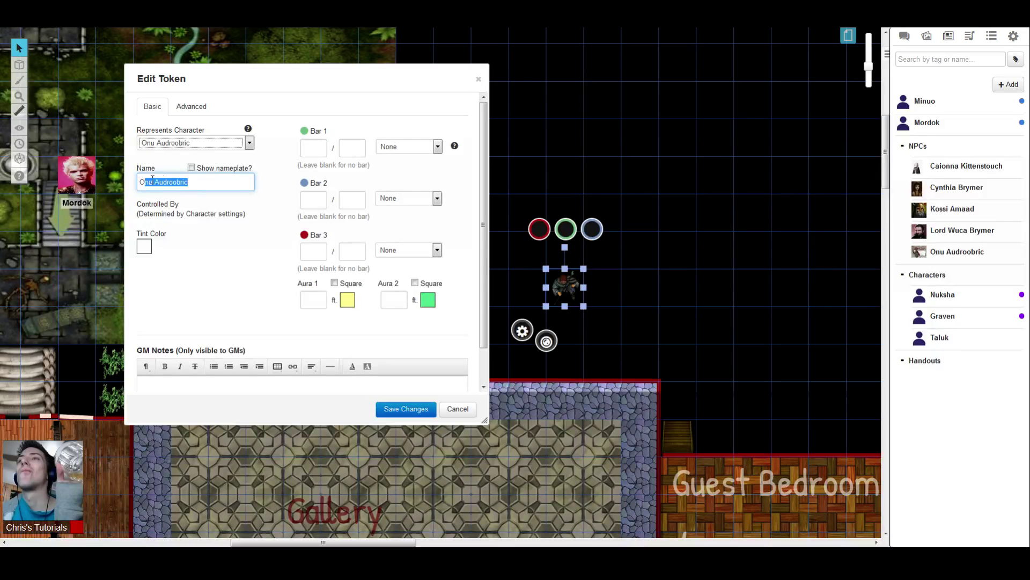
left_click(192, 167)
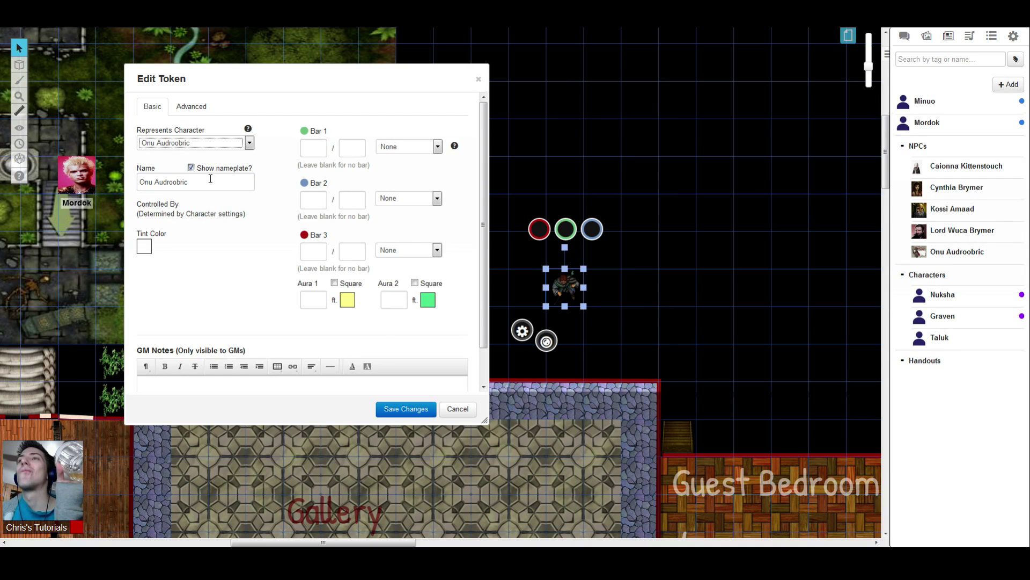
left_click(404, 407)
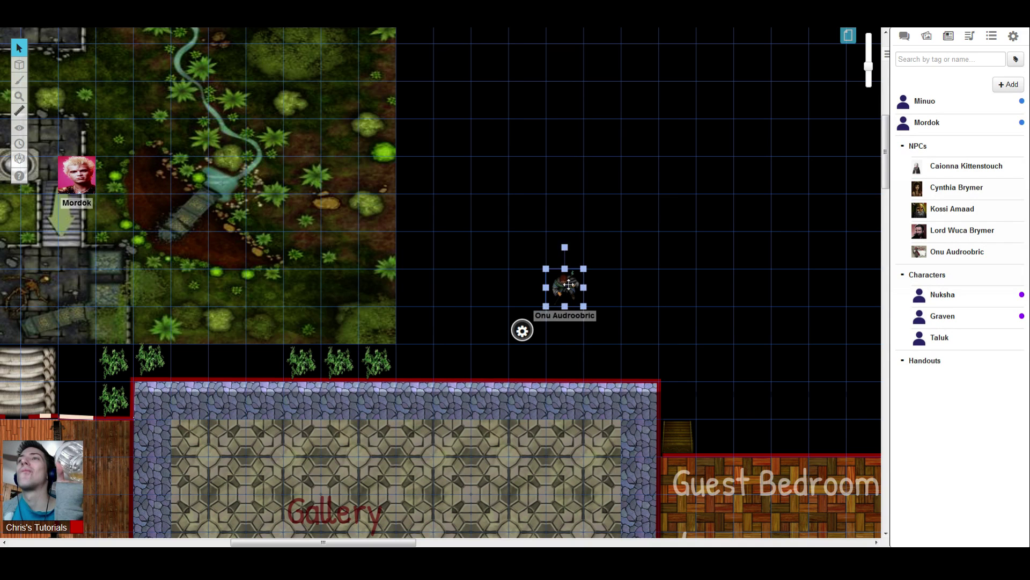
- Link the token's Bar 1 to the hp attribute and set its current value to 58
double_click(542, 274)
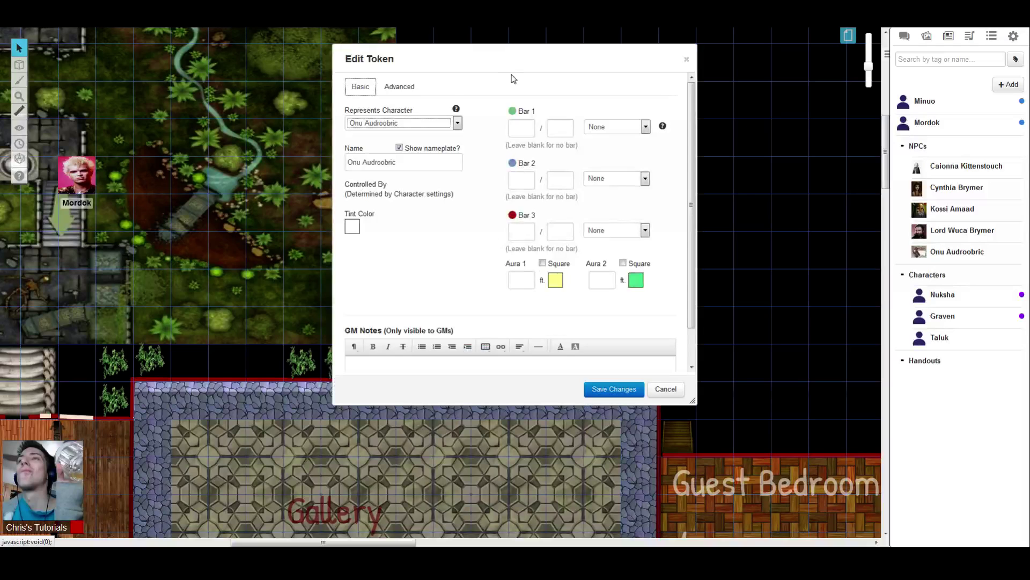
left_click_drag(520, 56, 268, 88)
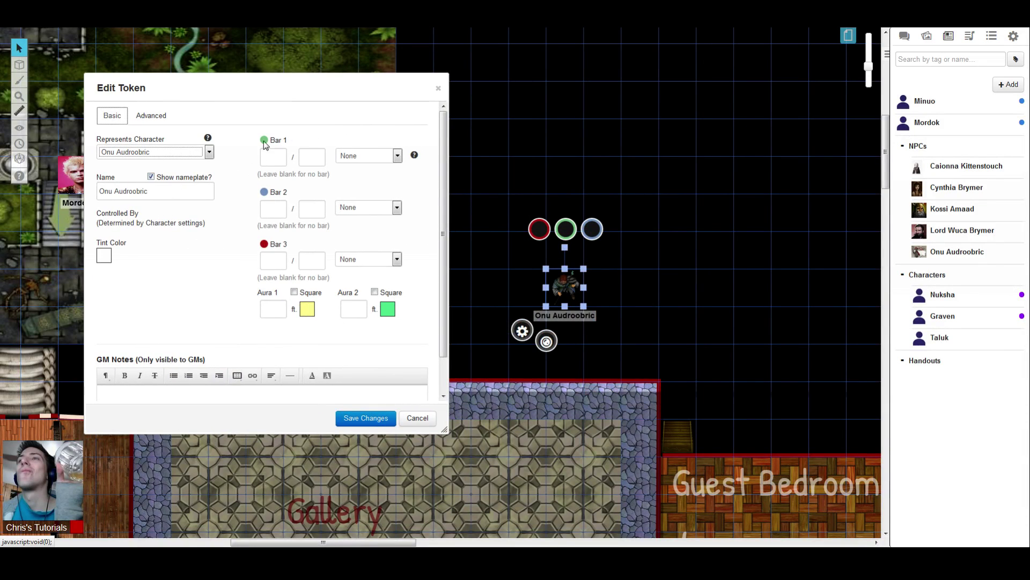
left_click(351, 162)
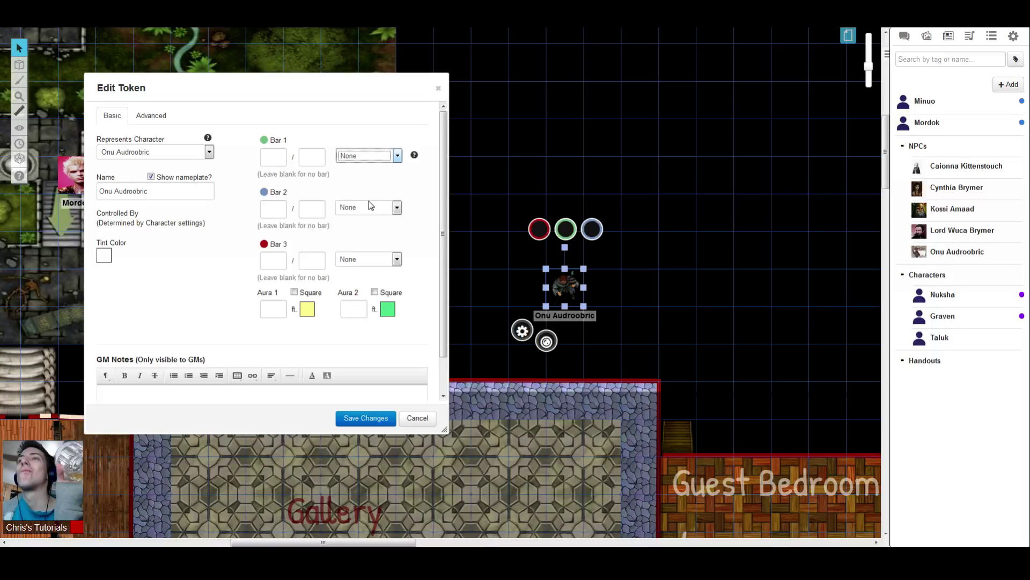
type("hp")
left_click(310, 151)
key("shift+Tab")
left_click(312, 154)
key("shift+Tab")
type("58")
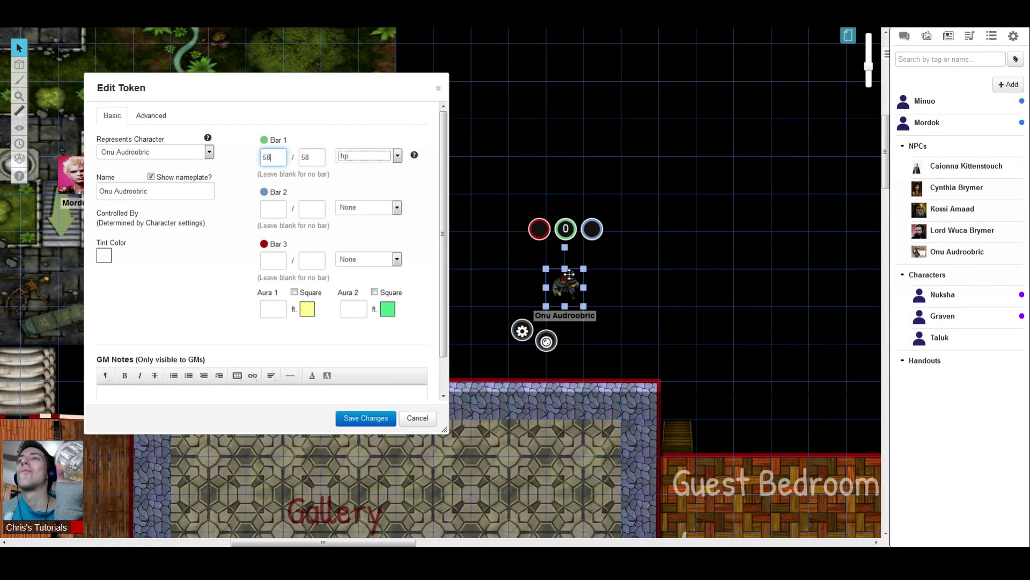
- Save the token's Bar 1 settings with the current value at 58, and deselect the token
left_click_drag(277, 157, 236, 160)
left_click(284, 160)
left_click(275, 158)
key("Tab")
key("shift+Tab")
left_click(381, 419)
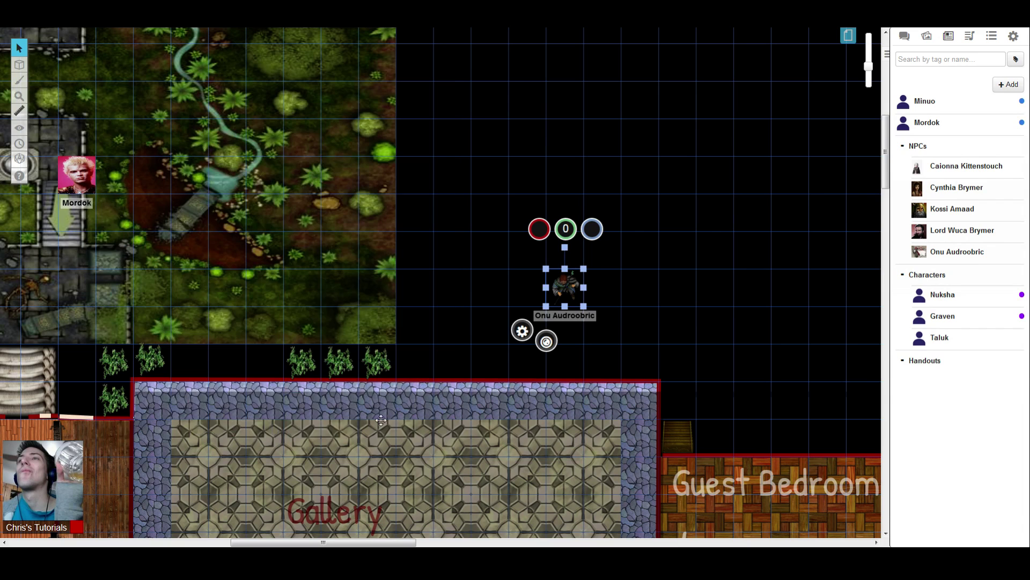
left_click(612, 274)
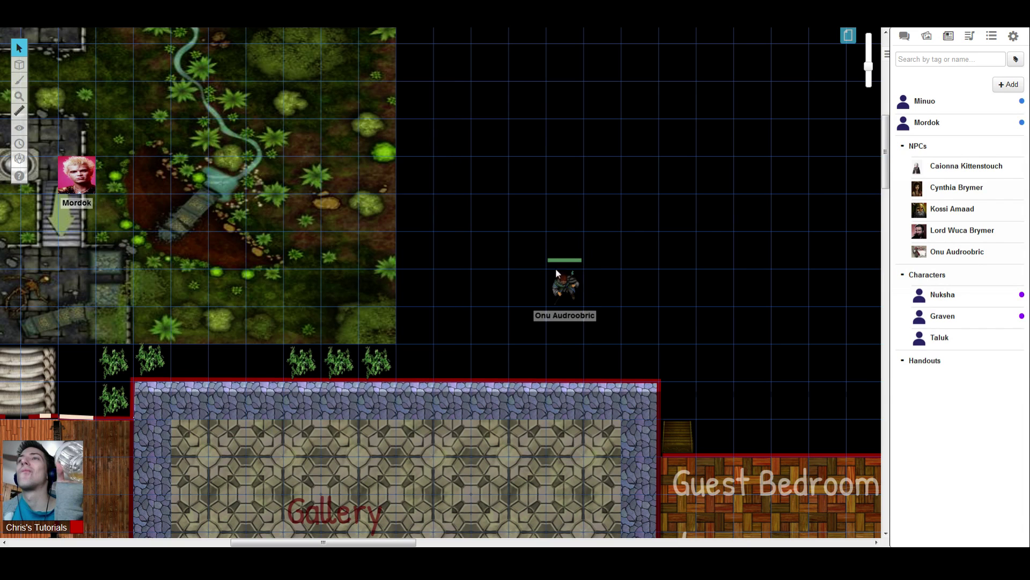
- Reselect Onu Audroobric's token on the map to check its status bar bubbles
left_click(556, 270)
left_click(643, 287)
left_click(564, 288)
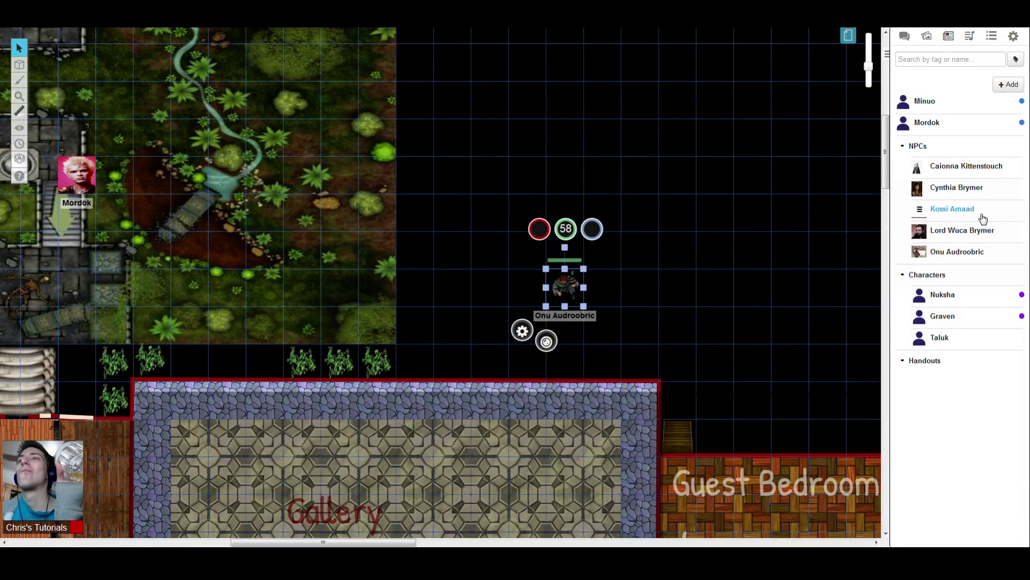
- Open Onu Audroobric's character sheet and move its window clear of the token
left_click(975, 252)
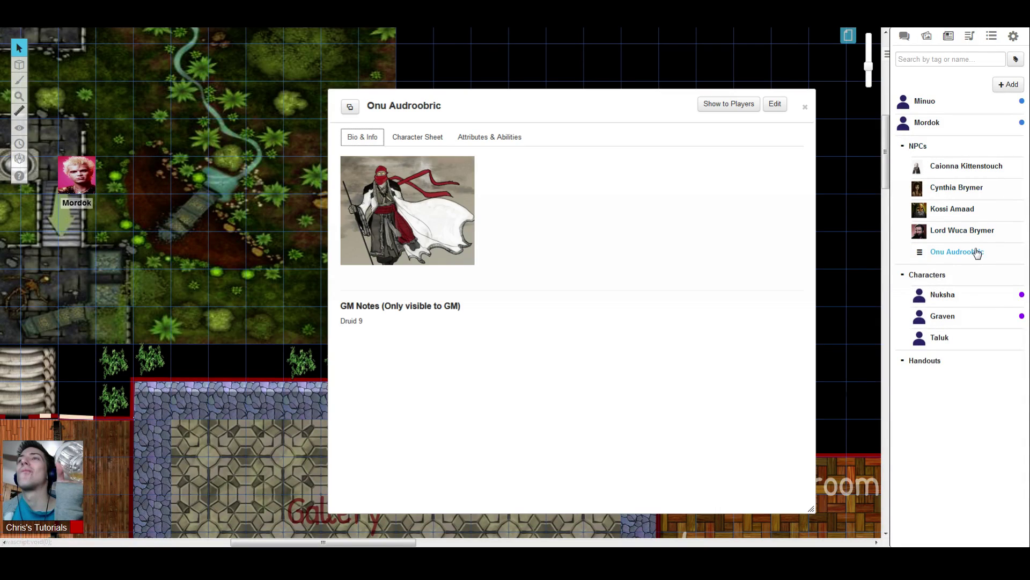
left_click(776, 106)
left_click(660, 440)
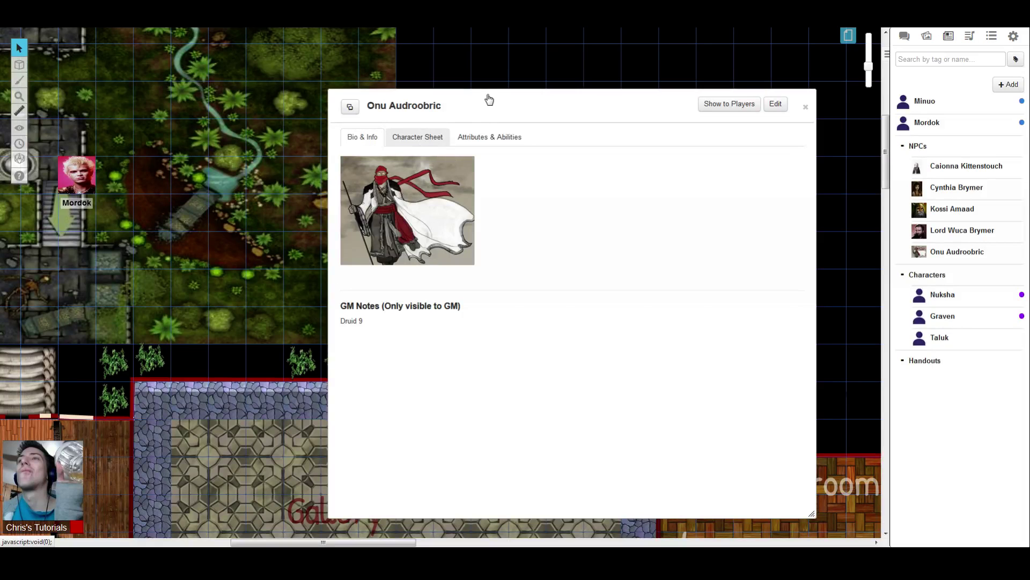
left_click_drag(483, 92, 237, 66)
left_click_drag(378, 72, 294, 83)
- Set Current HP to 40 on the character sheet, close the sheet and deselect the token
left_click(58, 402)
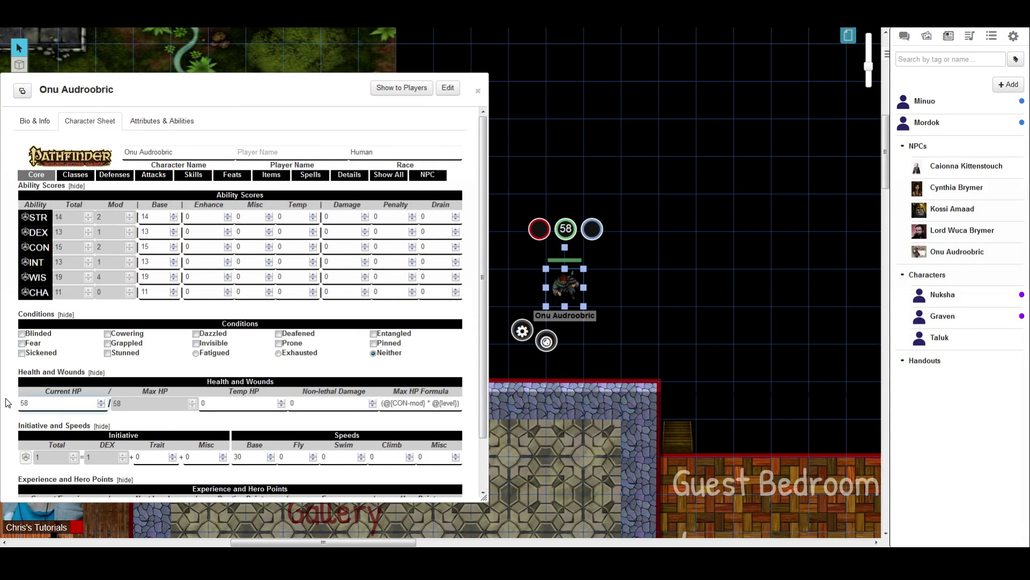
type("40")
key("Return")
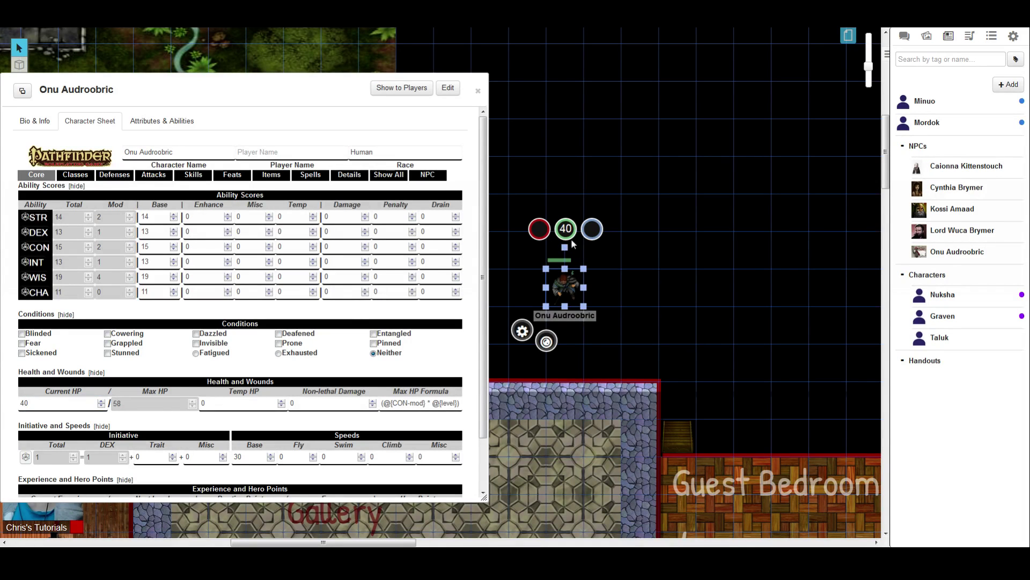
left_click(478, 91)
left_click(612, 292)
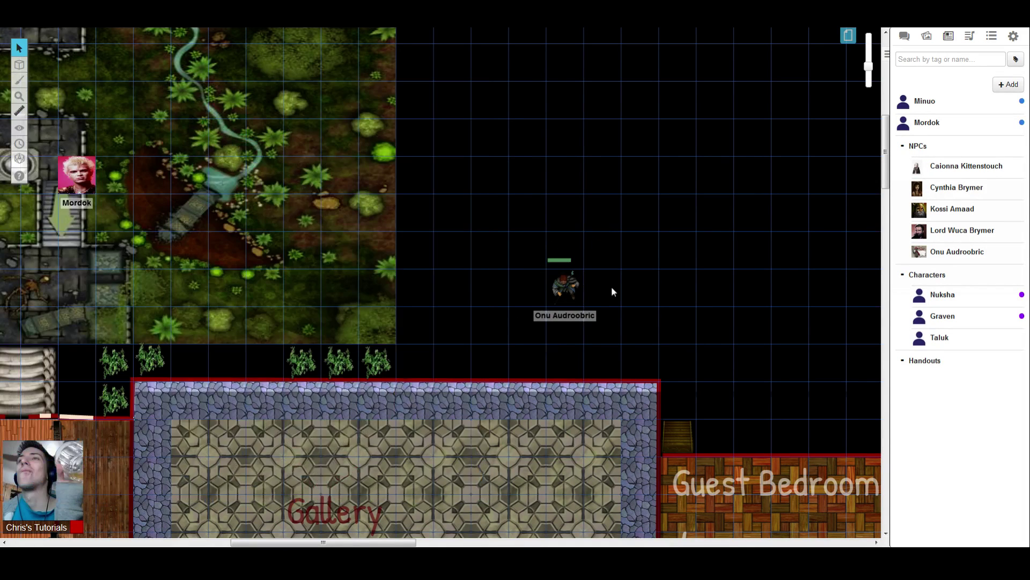
- Set the current value of Bar 1 to 58 in the token's settings and save the changes
left_click(562, 277)
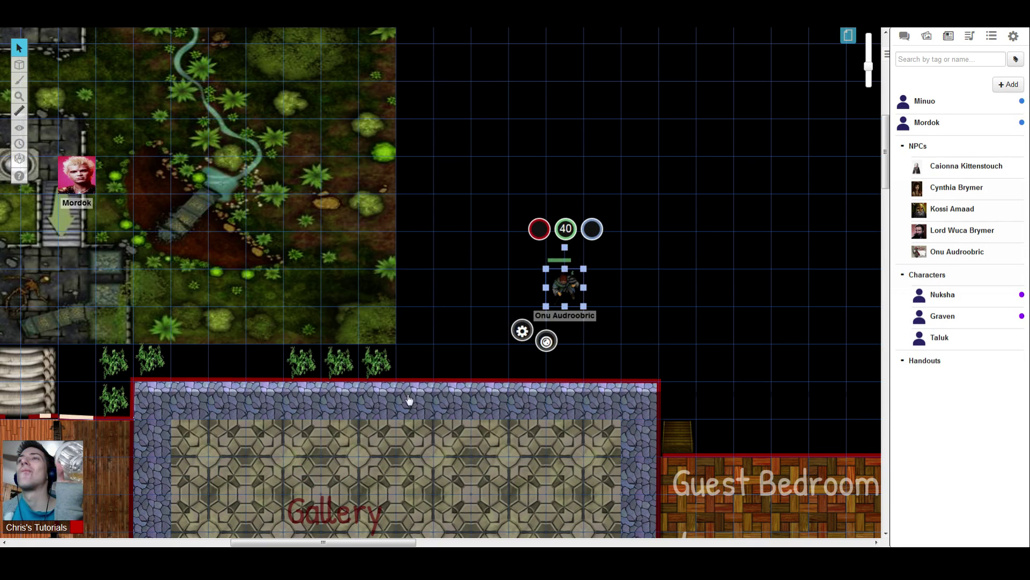
left_click(522, 330)
left_click_drag(461, 62, 191, 81)
double_click(253, 148)
type("58")
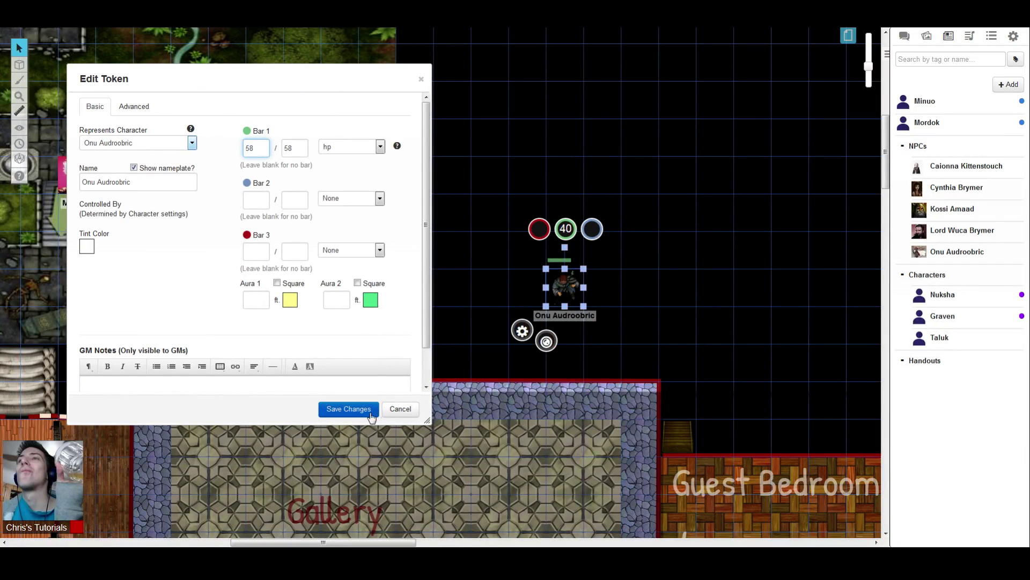
left_click(348, 408)
- Reopen Onu Audroobric's character sheet and check the current and maximum HP
left_click(980, 252)
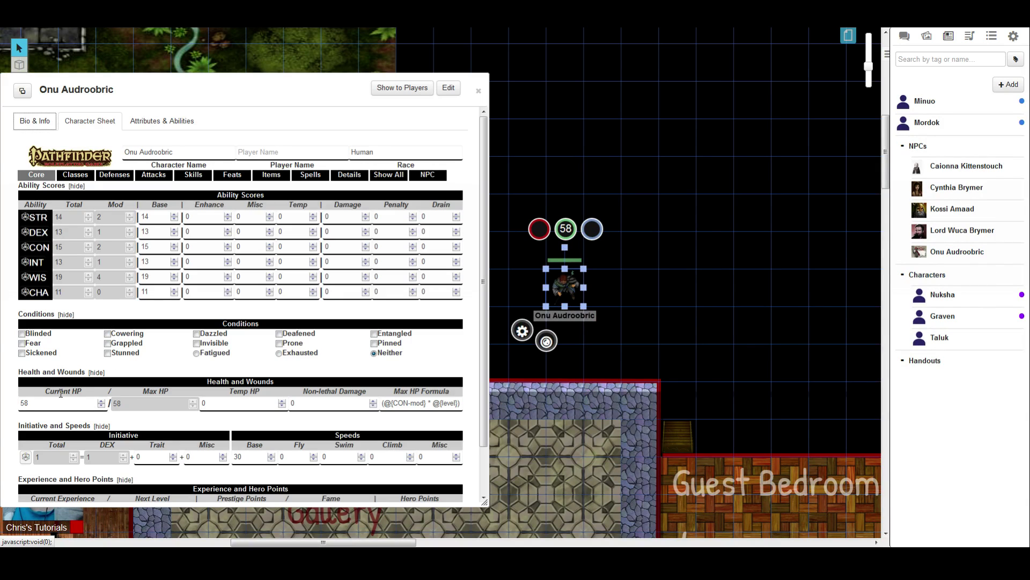
left_click(48, 402)
left_click(142, 418)
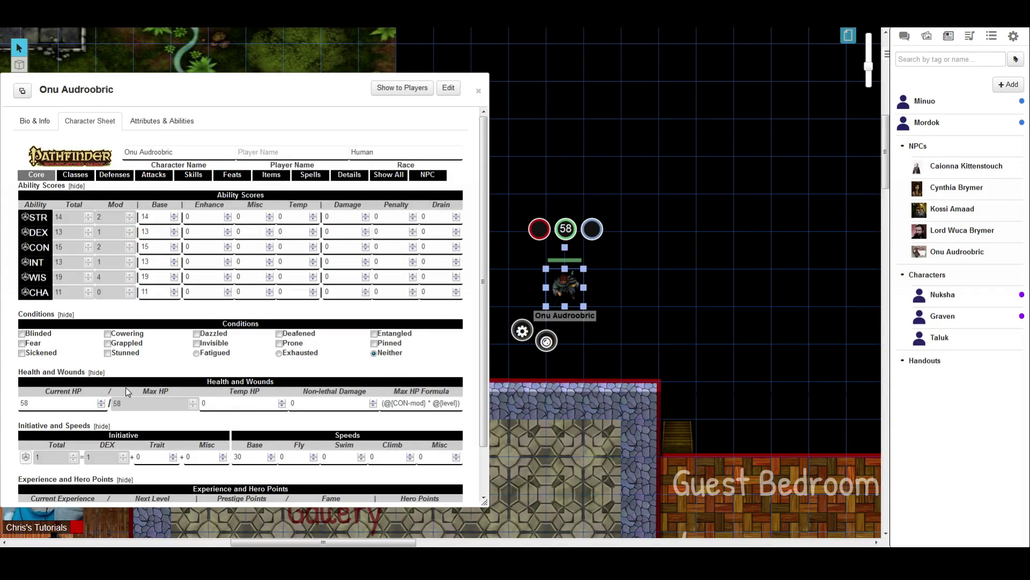
- Inspect the value fields of the token's blue, red and green status bars
left_click(588, 231)
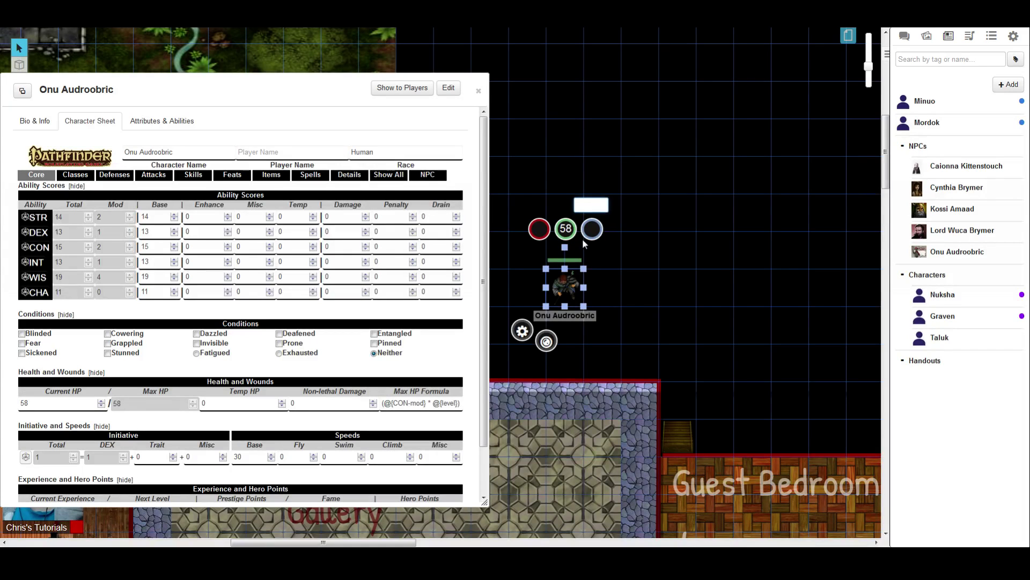
left_click(539, 230)
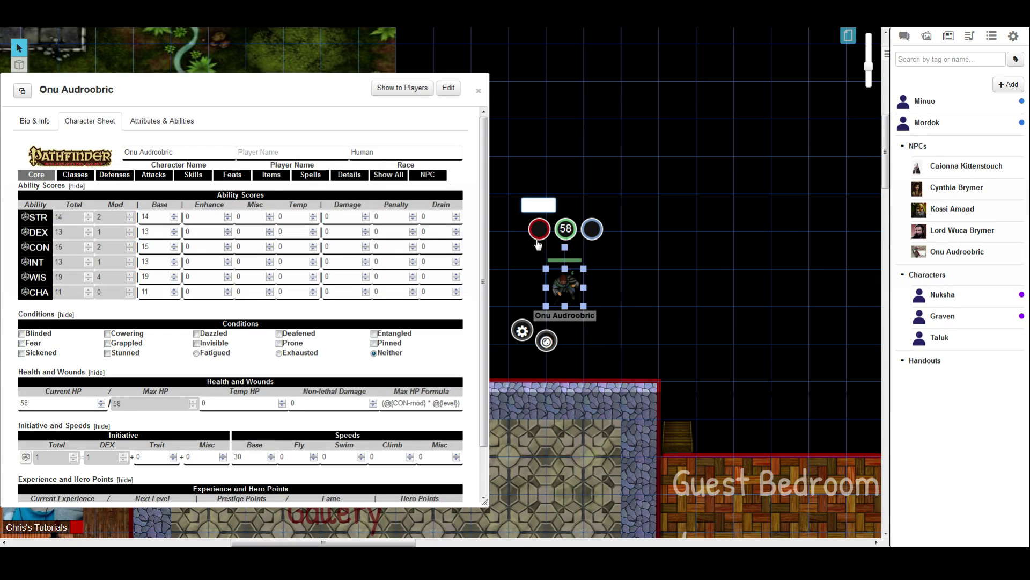
left_click(592, 229)
left_click(566, 230)
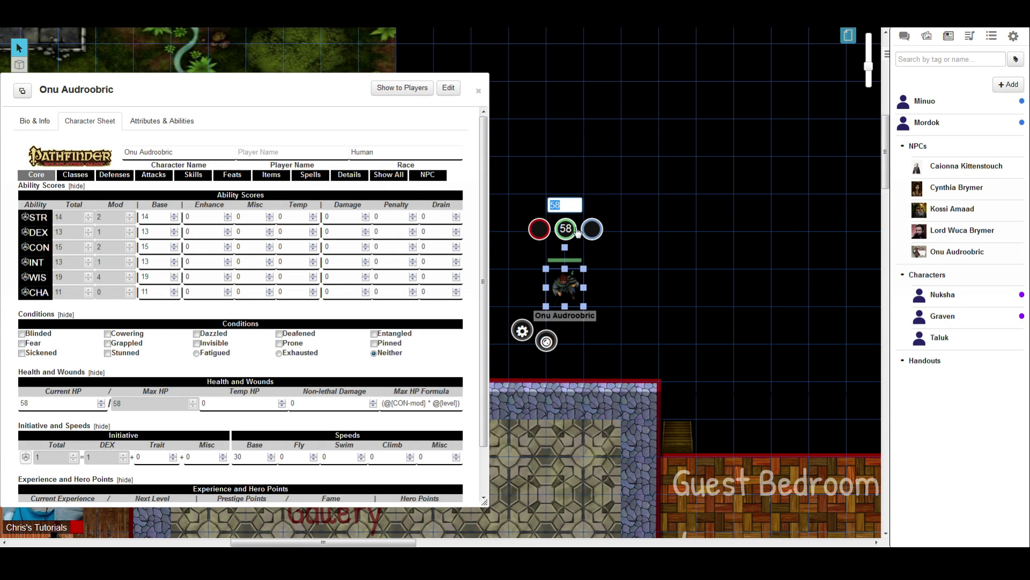
- Browse the status markers available for the token, and close the character sheet
left_click(547, 341)
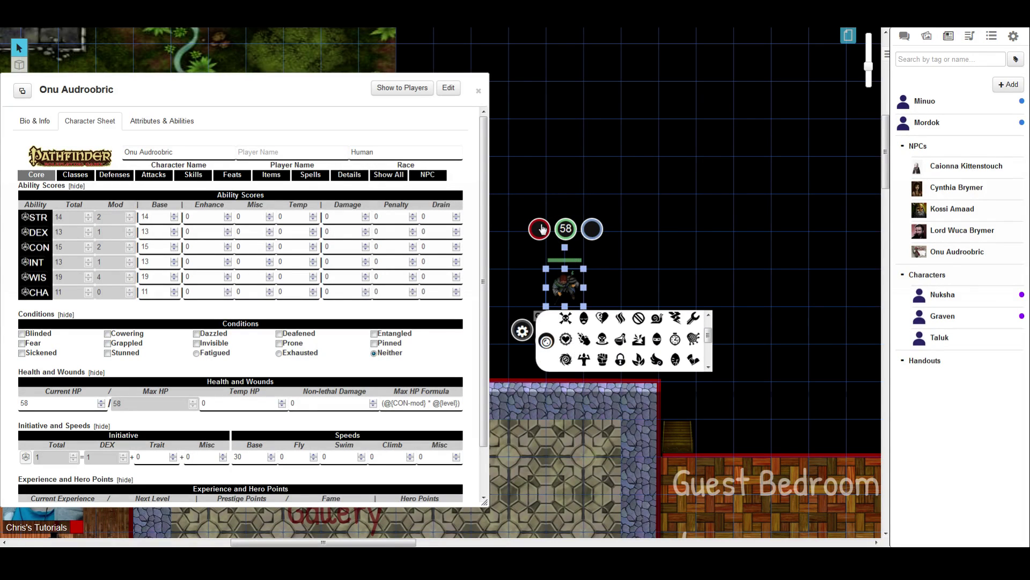
scroll(568, 358, "up", 1)
scroll(622, 344, "down", 1)
scroll(603, 329, "down", 3)
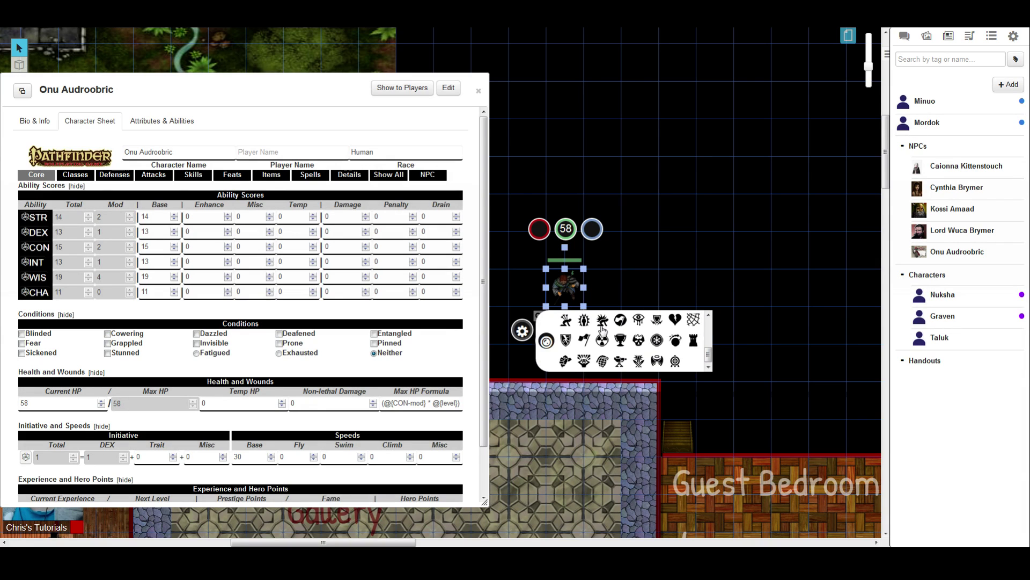
left_click(648, 278)
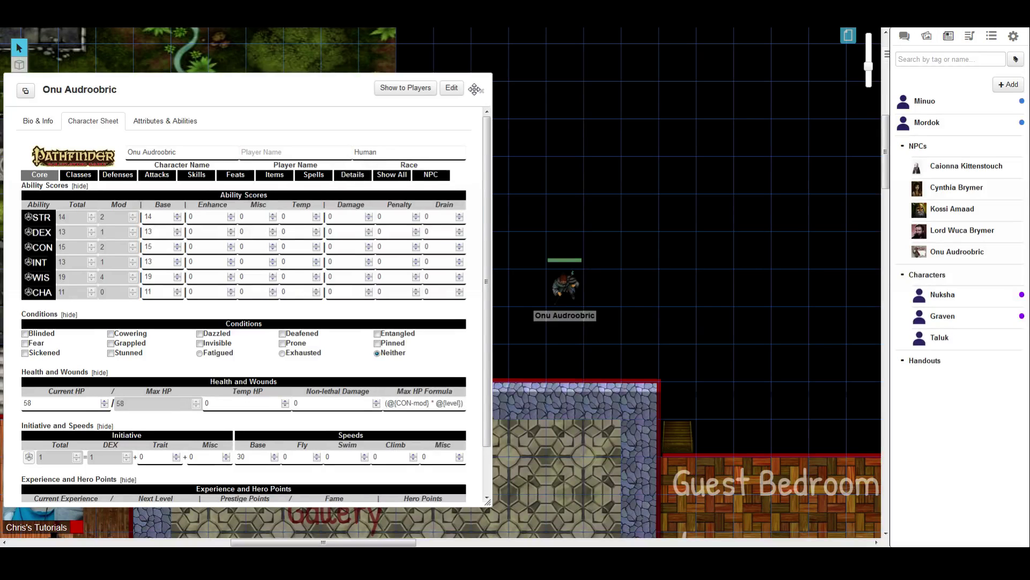
left_click_drag(477, 91, 483, 92)
left_click(483, 93)
- Try making the token narrower, return it to one grid square in size, and reselect it
left_click(574, 282)
mouse_move(573, 282)
left_mouse_down()
mouse_move(536, 282)
mouse_move(563, 283)
left_mouse_up()
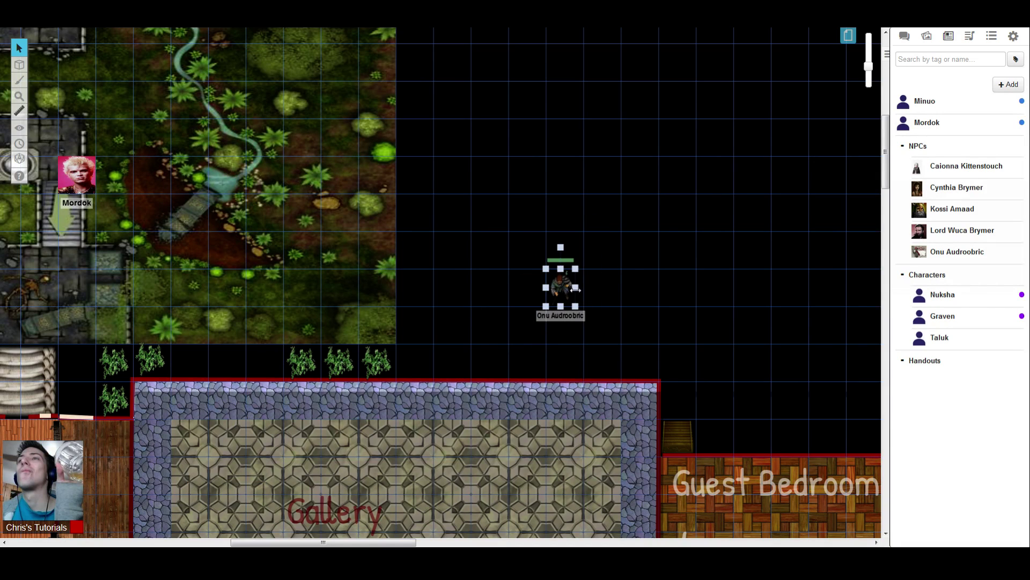
double_click(563, 285)
left_click(665, 388)
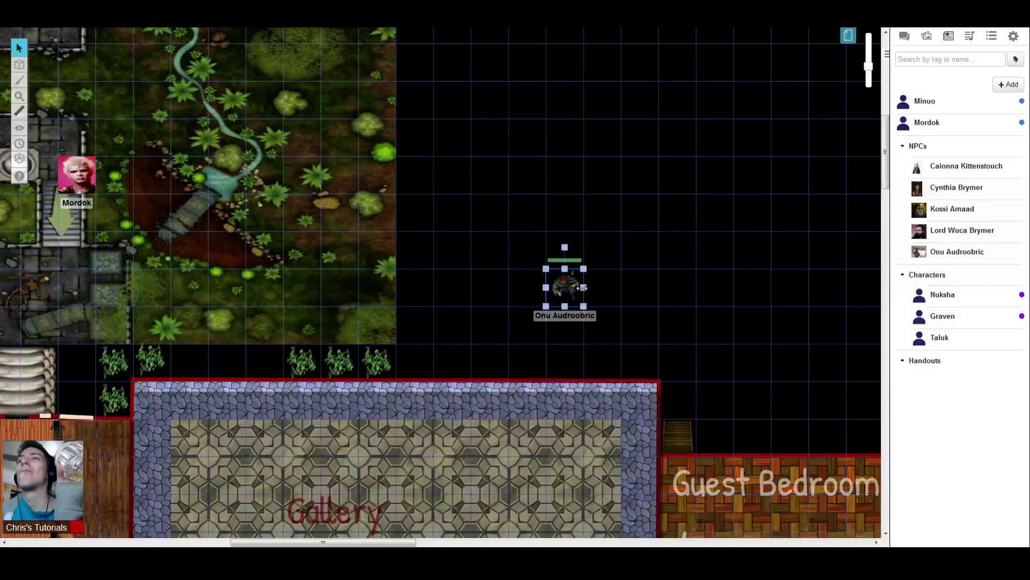
mouse_move(558, 291)
left_mouse_down()
mouse_move(499, 296)
mouse_move(541, 294)
left_mouse_up()
left_click(624, 321)
left_click(564, 287)
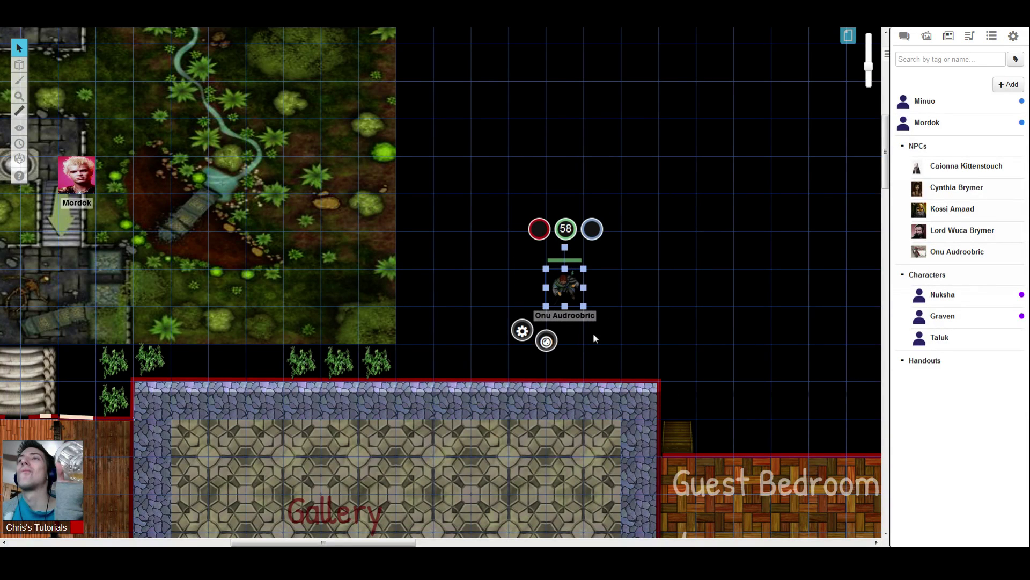